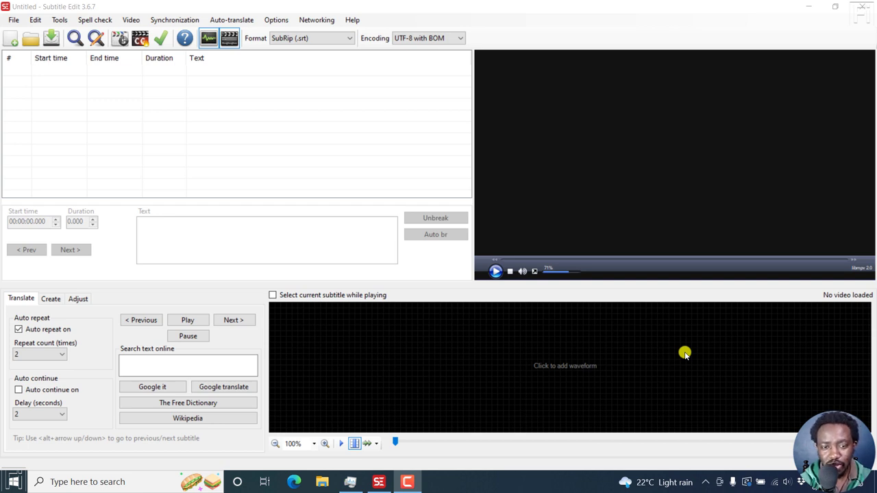
Load the '[UPDATE] Easily Download YouTube Subtitles as Transcripts' MP4 as the video.
click(232, 3)
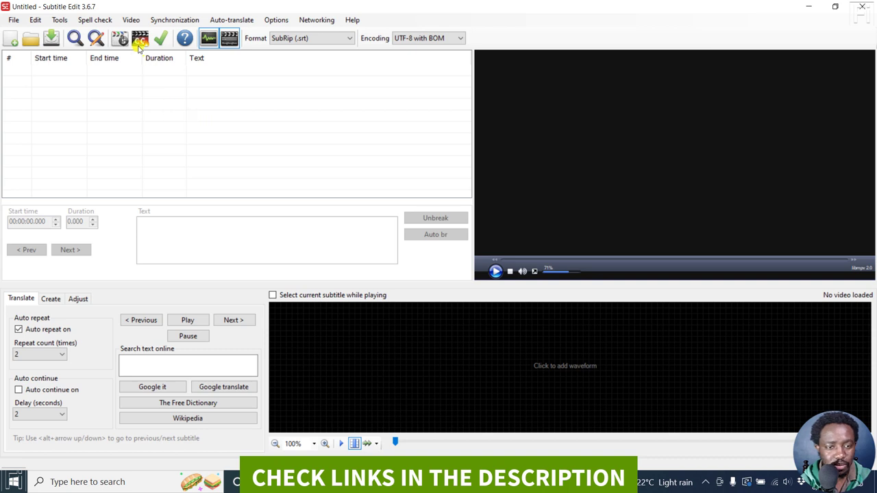
click(132, 20)
click(141, 31)
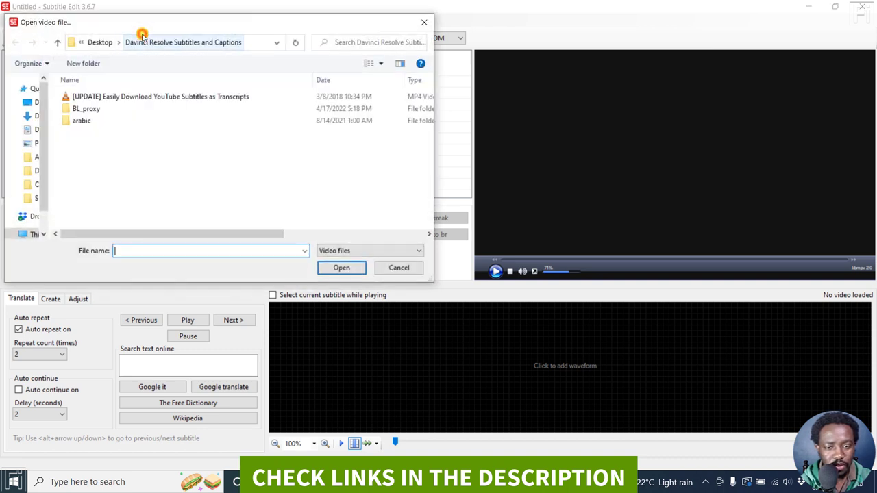
click(139, 99)
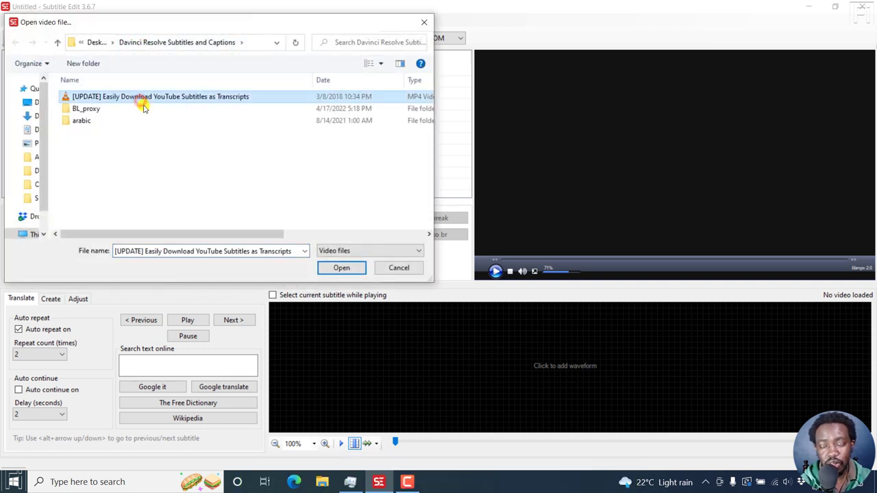
click(338, 268)
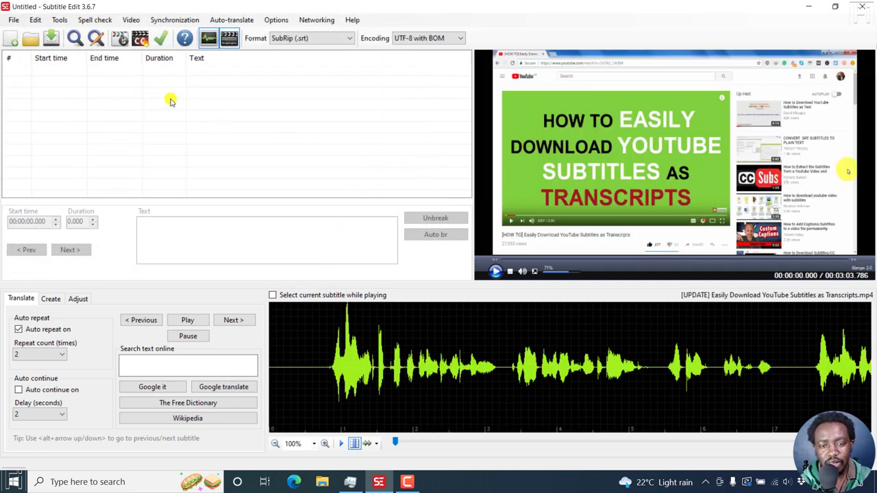
Open 'Easily Download YouTube Subtitles as Transcripts.srt', keeping the loaded video.
click(14, 22)
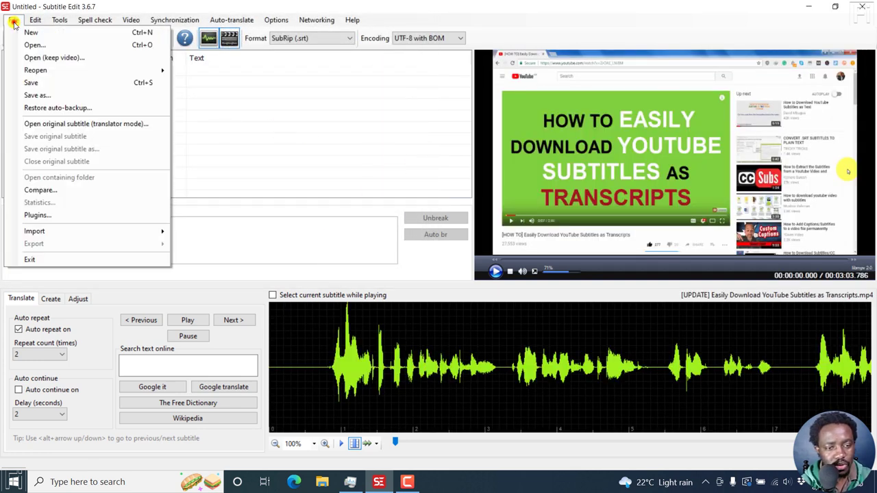
click(31, 57)
scroll(425, 150, down, 10)
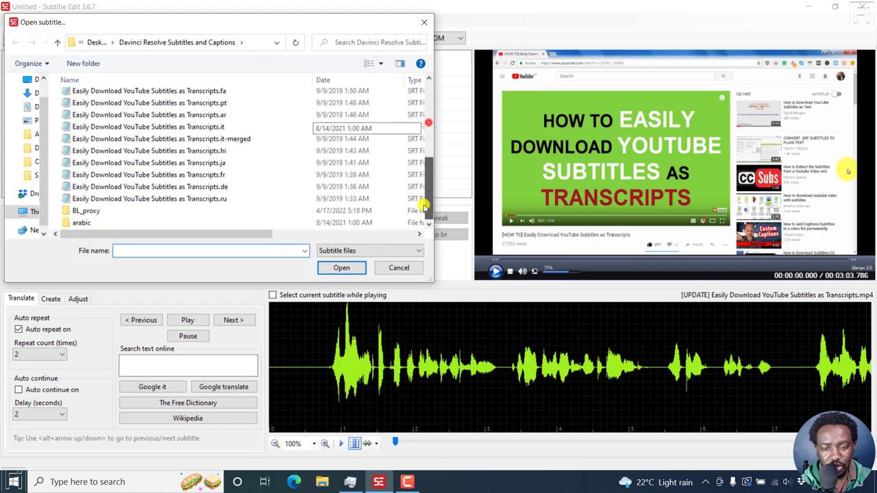
scroll(428, 165, up, 5)
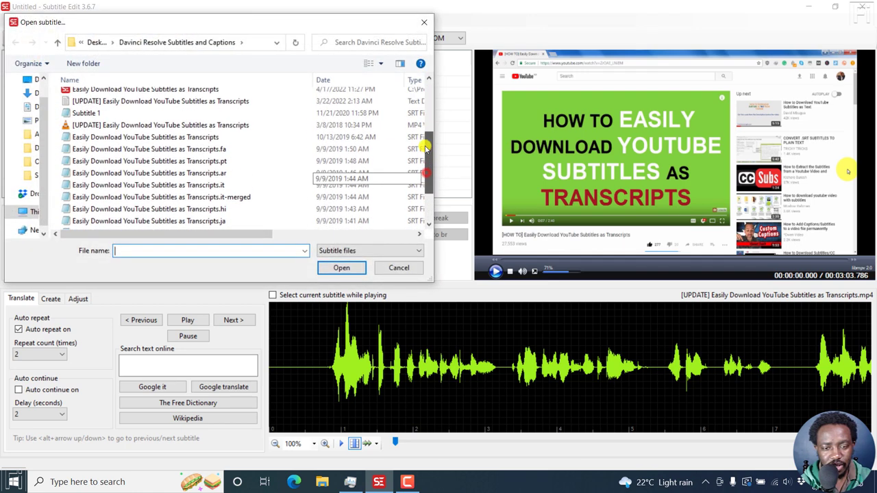
click(185, 141)
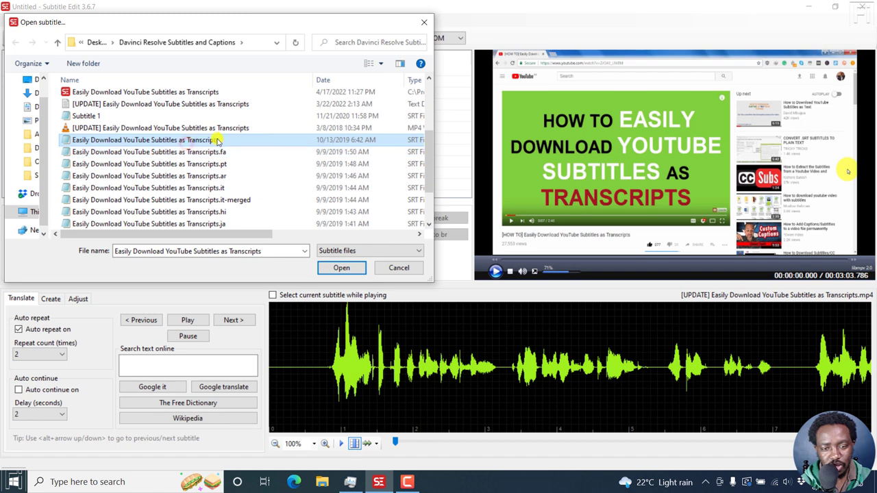
click(339, 269)
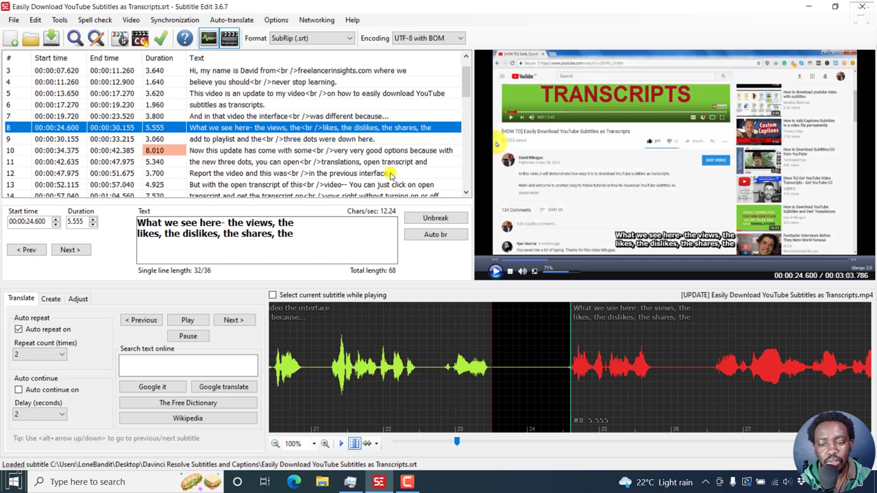
click(131, 20)
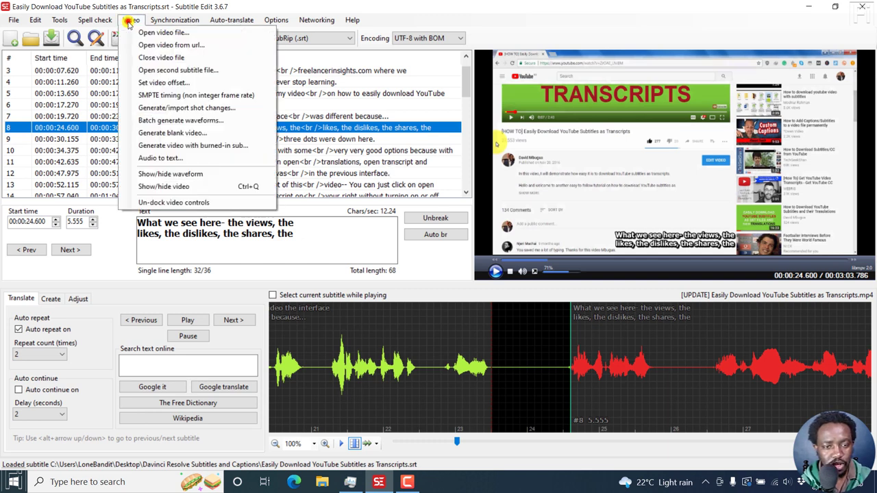
click(168, 158)
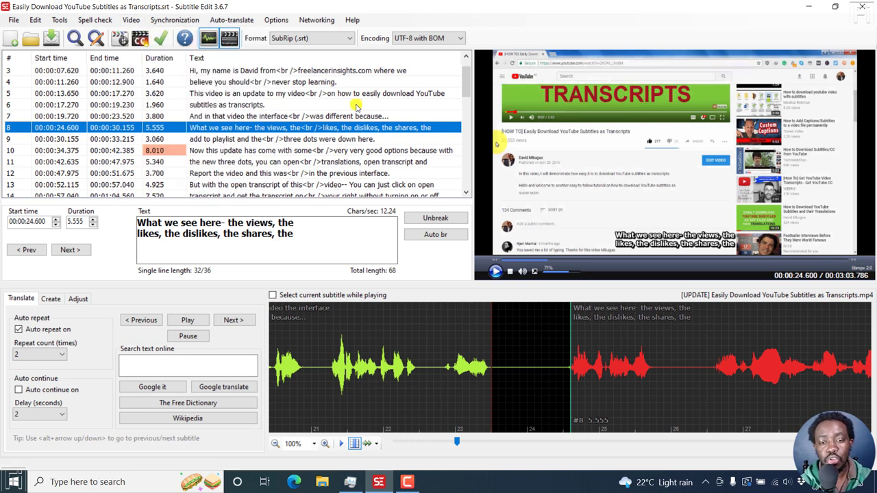
click(130, 20)
click(171, 158)
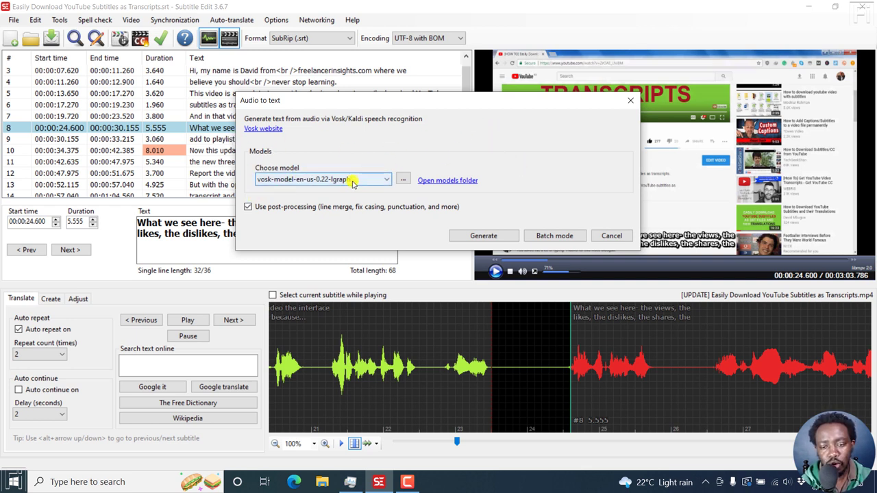
click(387, 180)
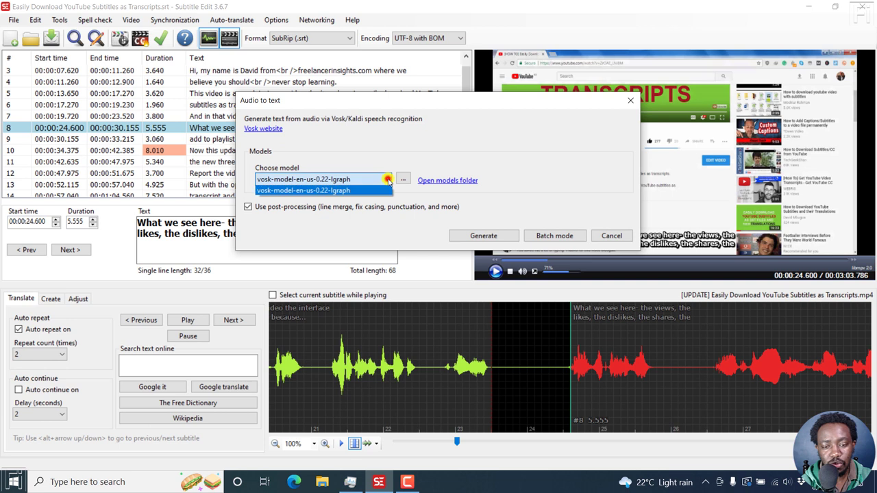
click(309, 192)
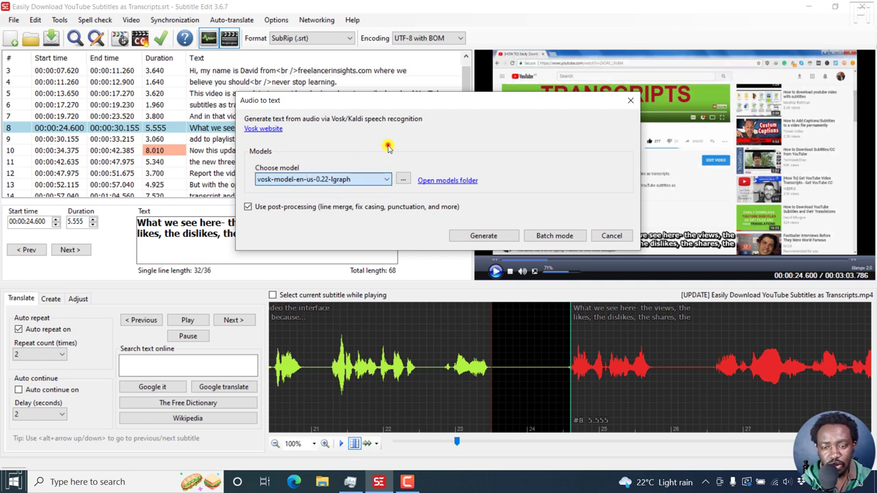
click(403, 180)
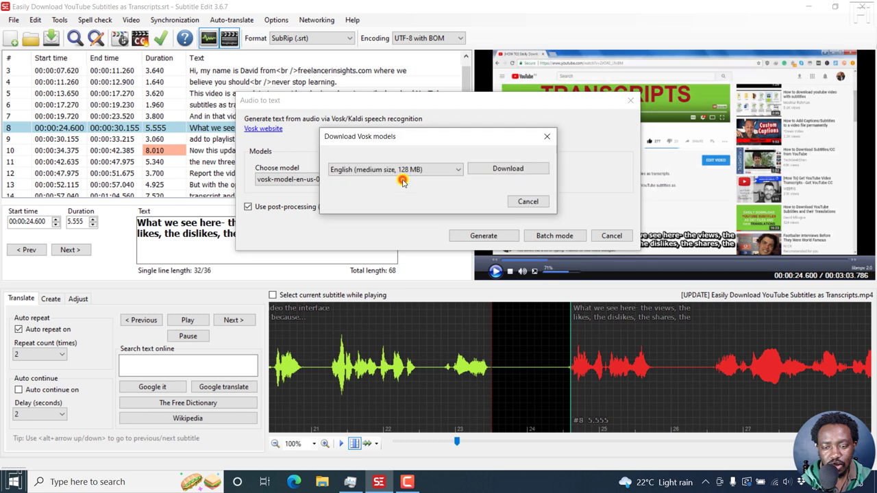
click(457, 173)
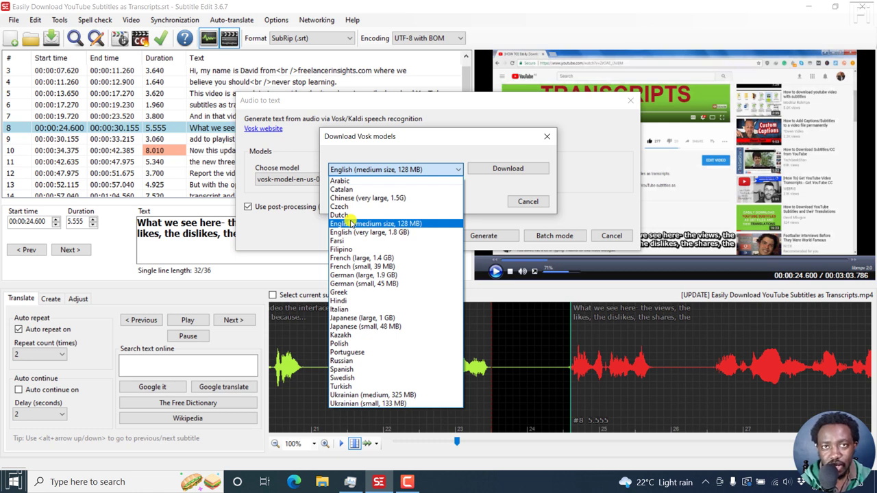
click(437, 139)
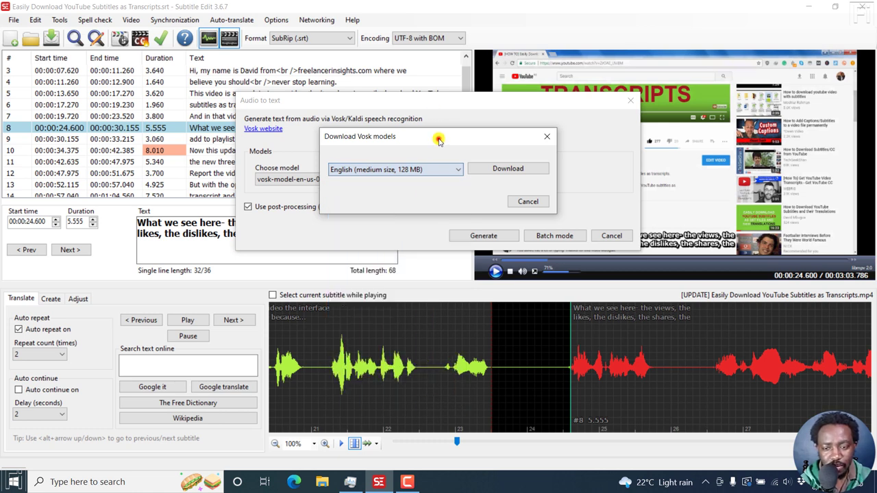
click(546, 136)
click(630, 100)
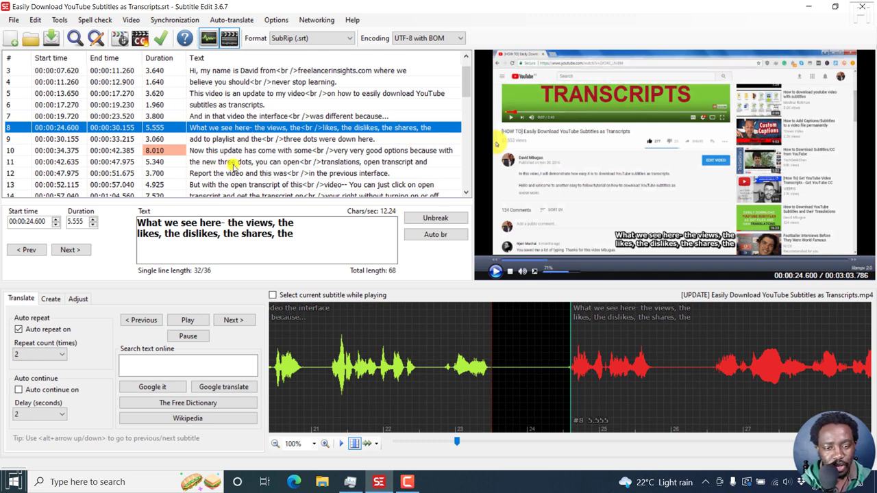
Select subtitles 10 through 12 in the subtitle list.
click(213, 149)
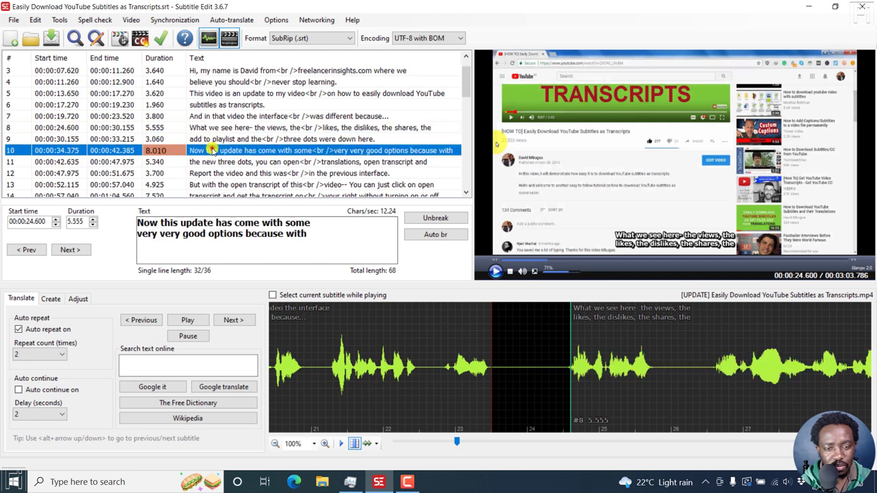
shift+click(274, 172)
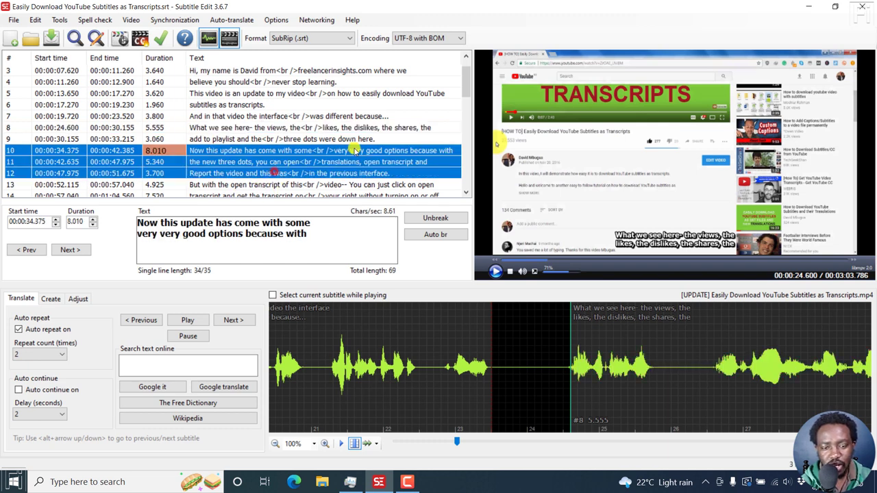
click(466, 194)
click(466, 194)
click(466, 194)
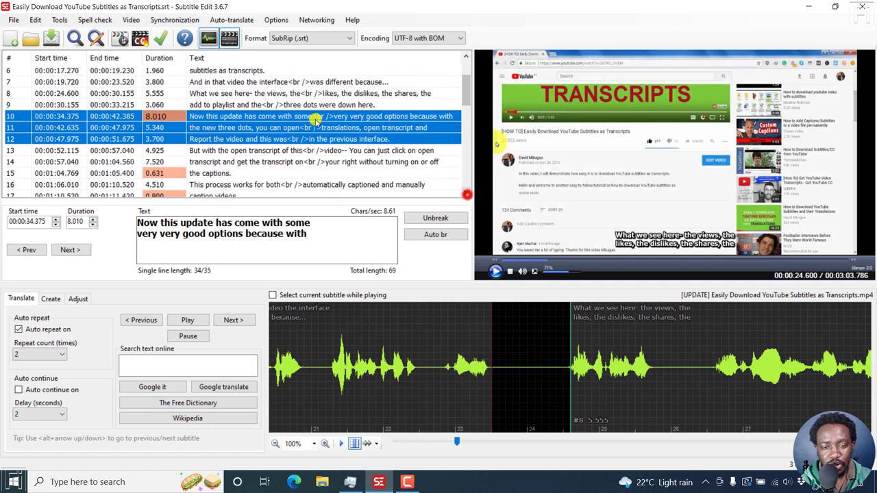
click(237, 116)
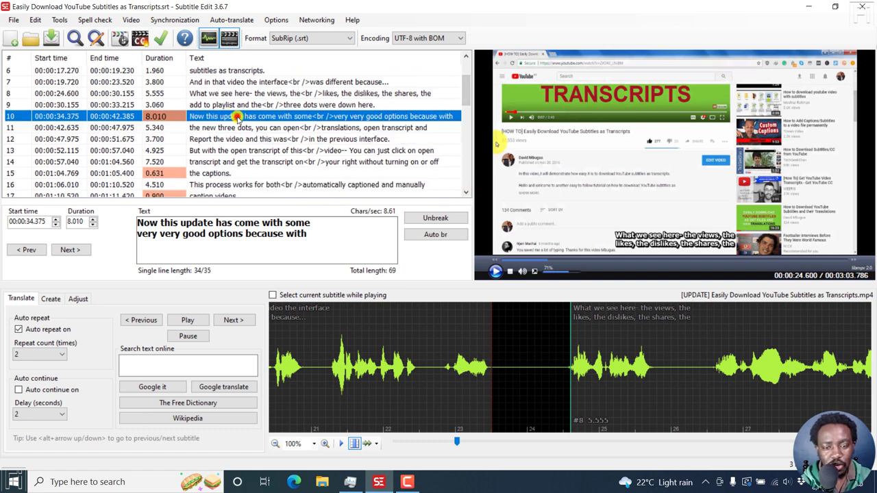
shift+click(257, 140)
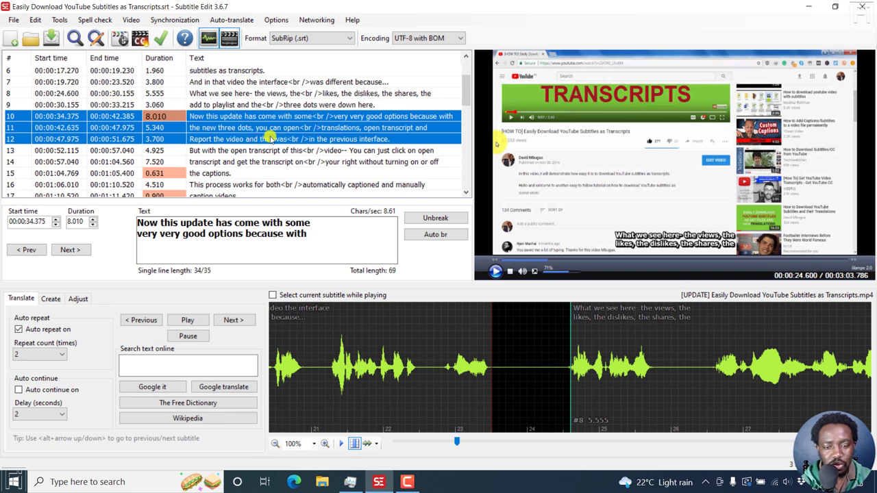
Reveal the Selected lines > Audio menu for the selected subtitles.
right_click(265, 140)
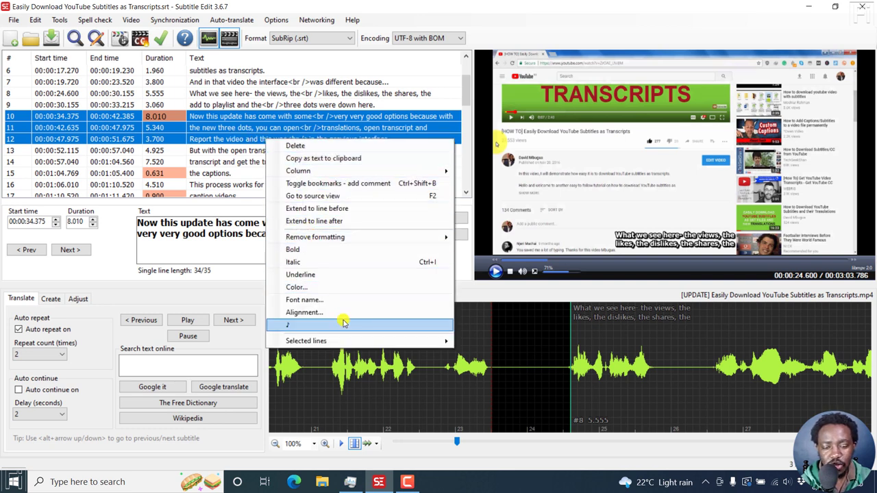
mouse_move(332, 341)
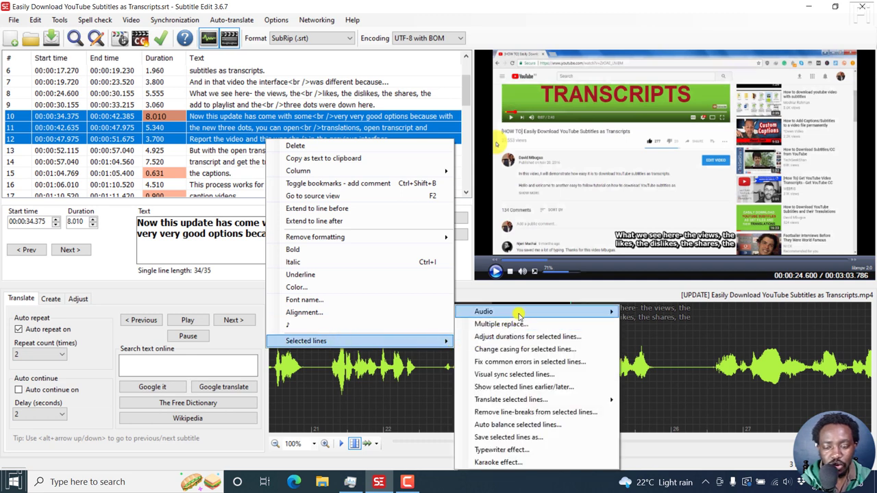
mouse_move(518, 314)
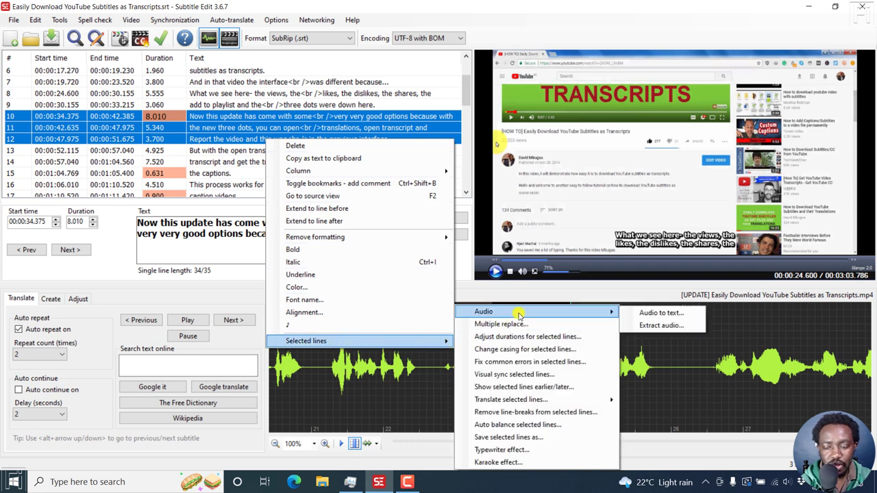
Set Audio to text to the vosk-model-en-us-0.22-lgraph model with post-processing enabled.
click(661, 313)
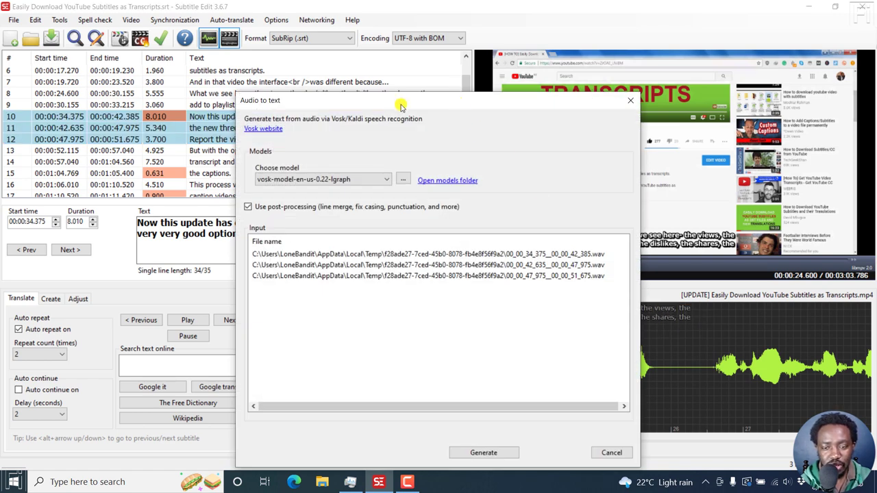
drag(393, 103, 563, 38)
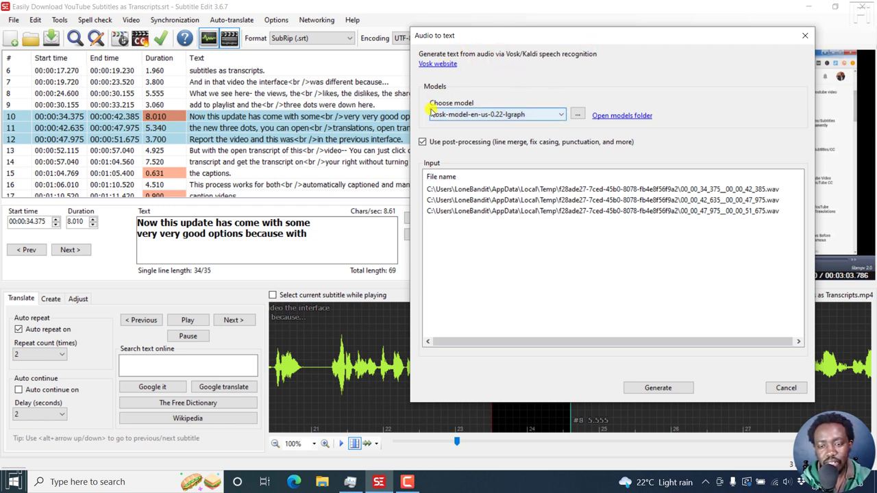
click(561, 114)
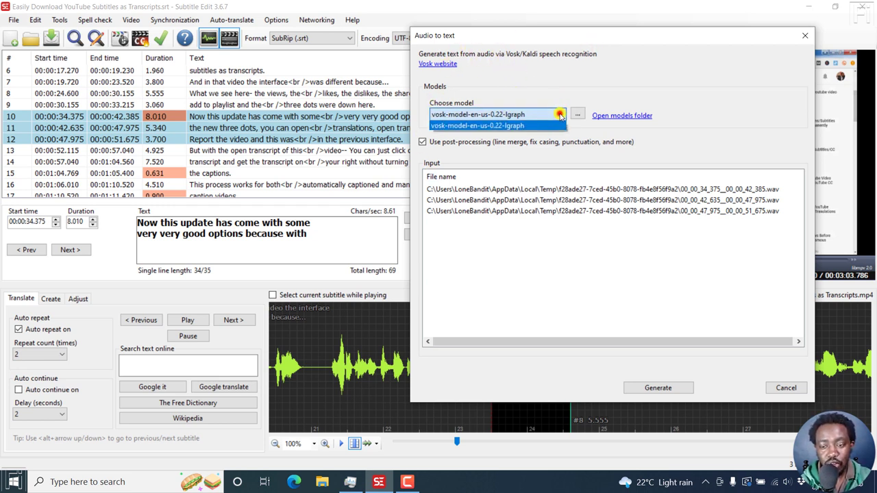
click(470, 126)
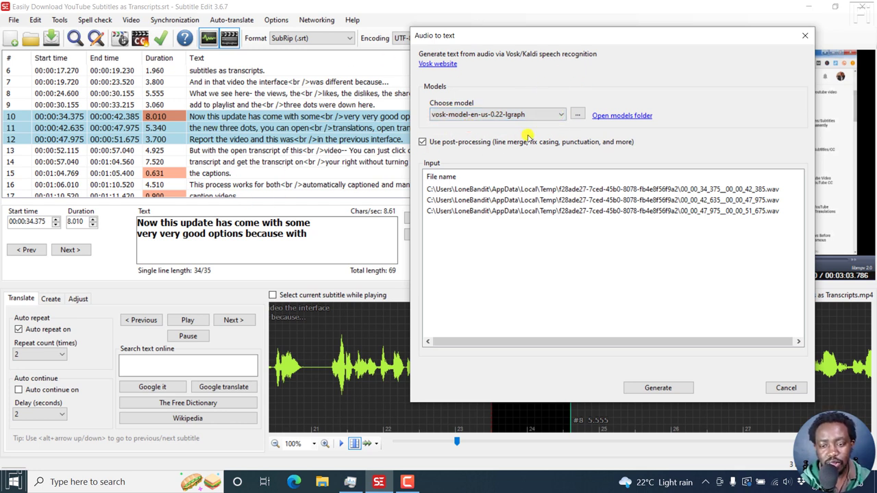
click(422, 143)
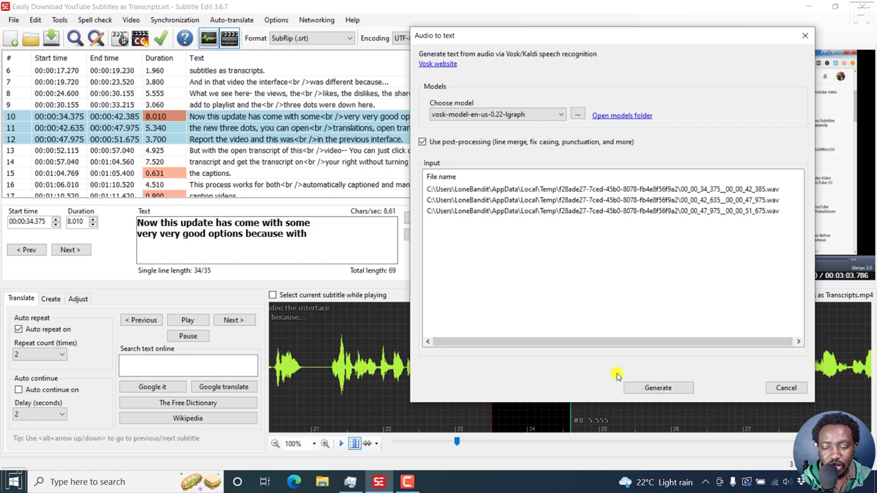
click(602, 189)
Generate the recognised text so it replaces subtitles 10, 11 and 12.
click(662, 389)
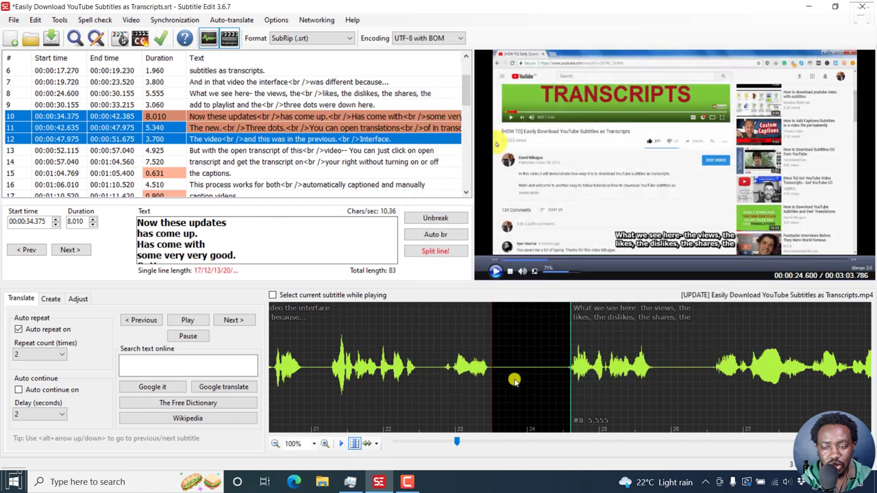
Check the new text of subtitles 10, 11 and 12, selecting subtitle 12's text.
click(224, 118)
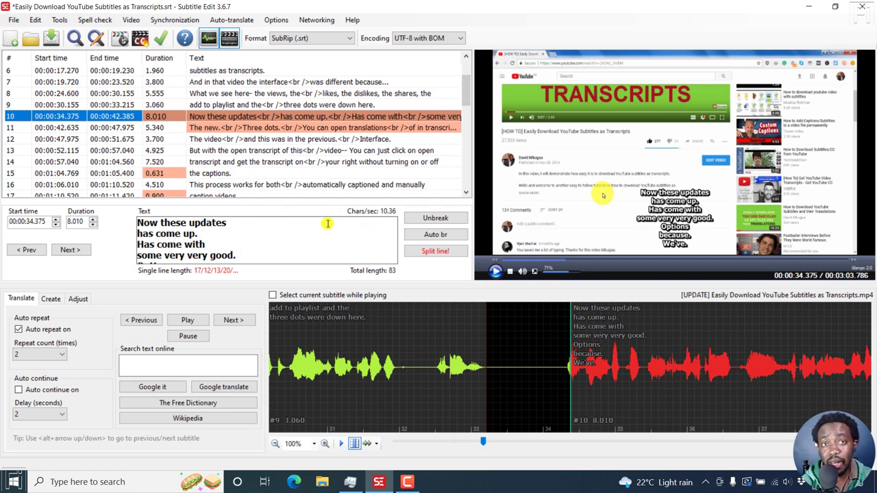
click(258, 130)
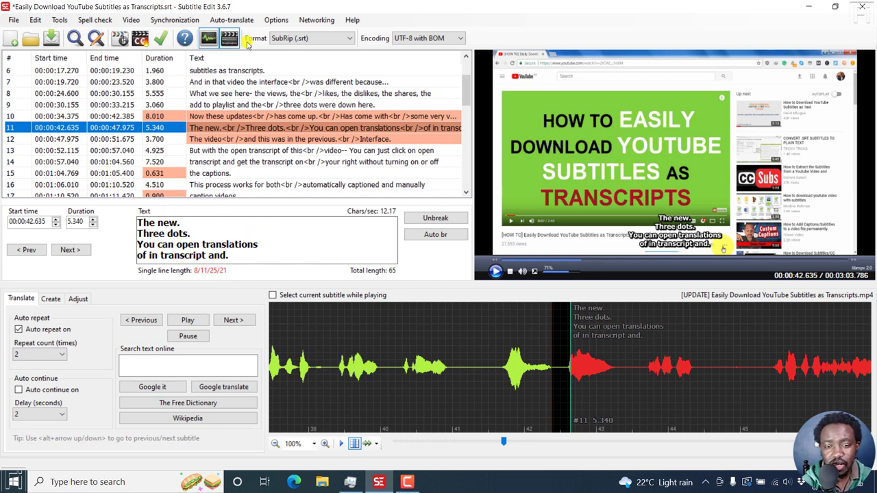
click(252, 139)
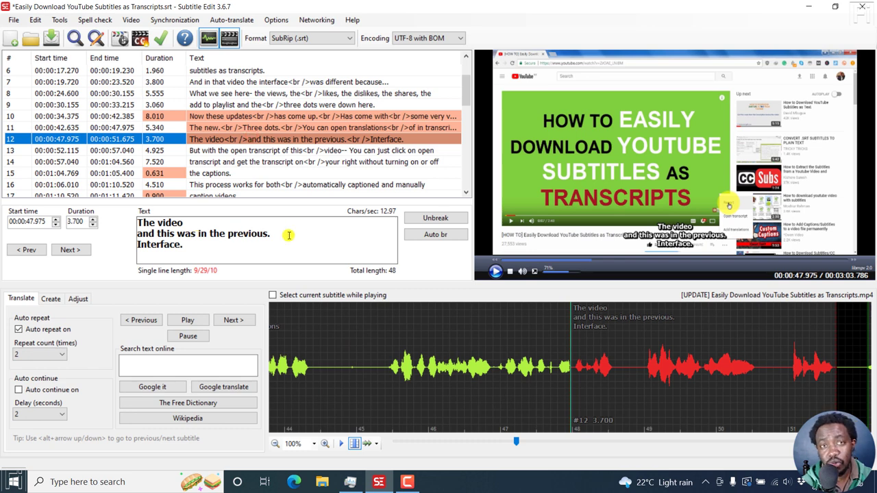
drag(233, 252, 137, 224)
Unbreak subtitles 12, 11 and 10 into single lines, then preview from subtitle 10.
click(419, 217)
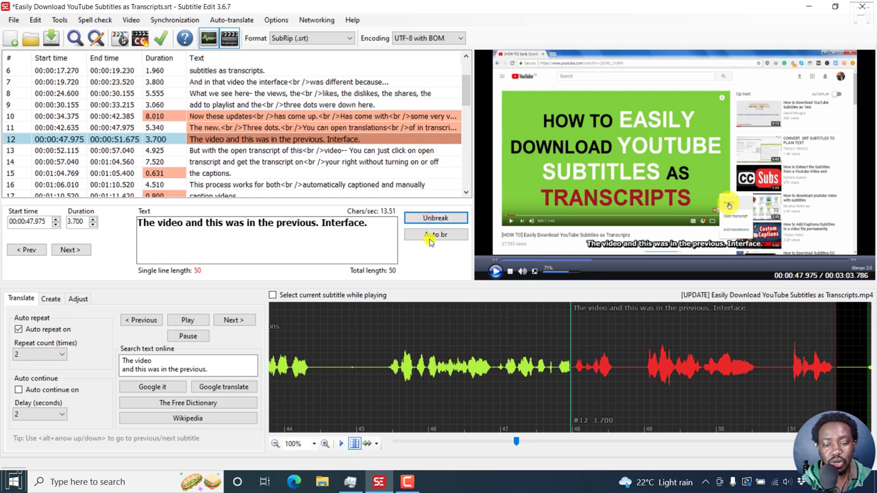
click(280, 129)
key(ctrl+a)
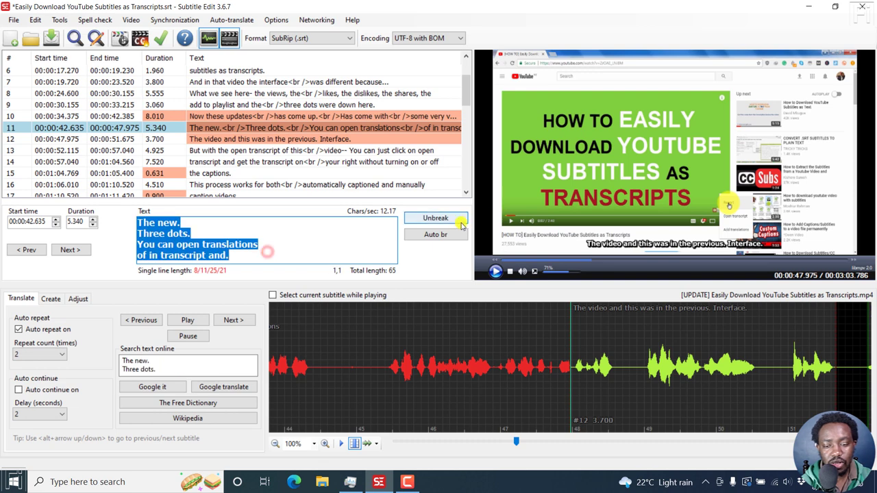
click(431, 218)
click(273, 117)
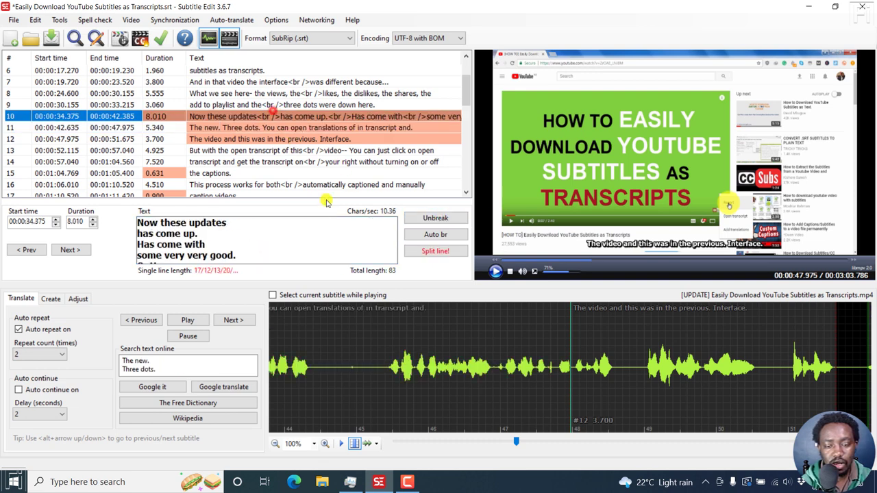
click(262, 230)
key(ctrl+a)
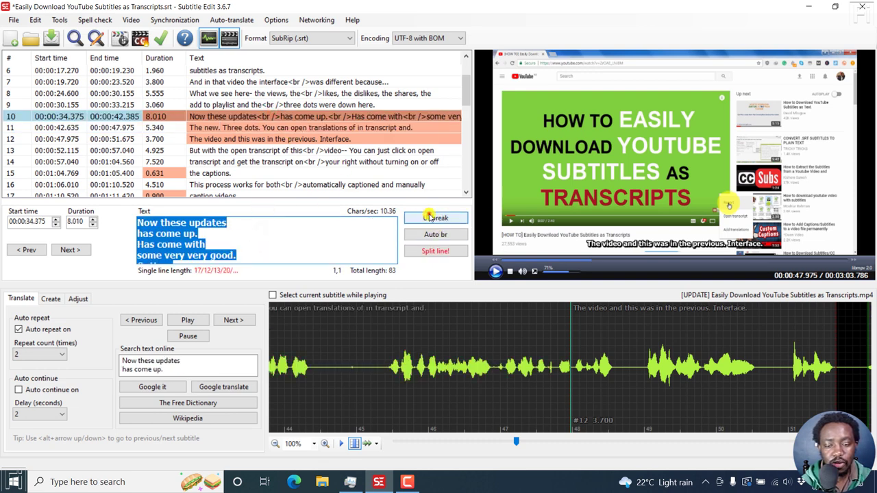
click(434, 218)
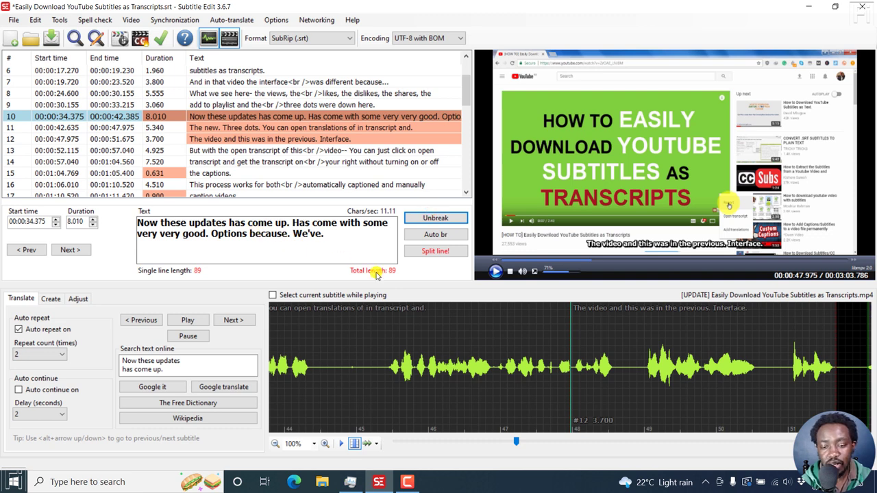
double_click(264, 116)
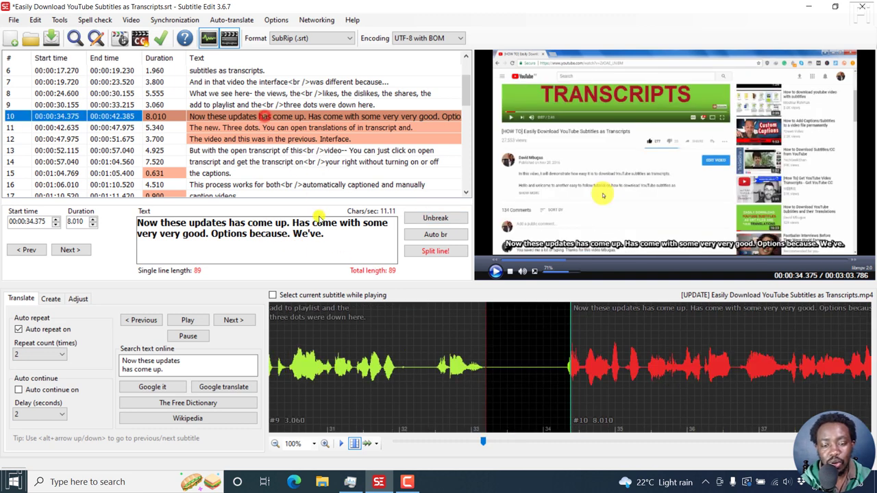